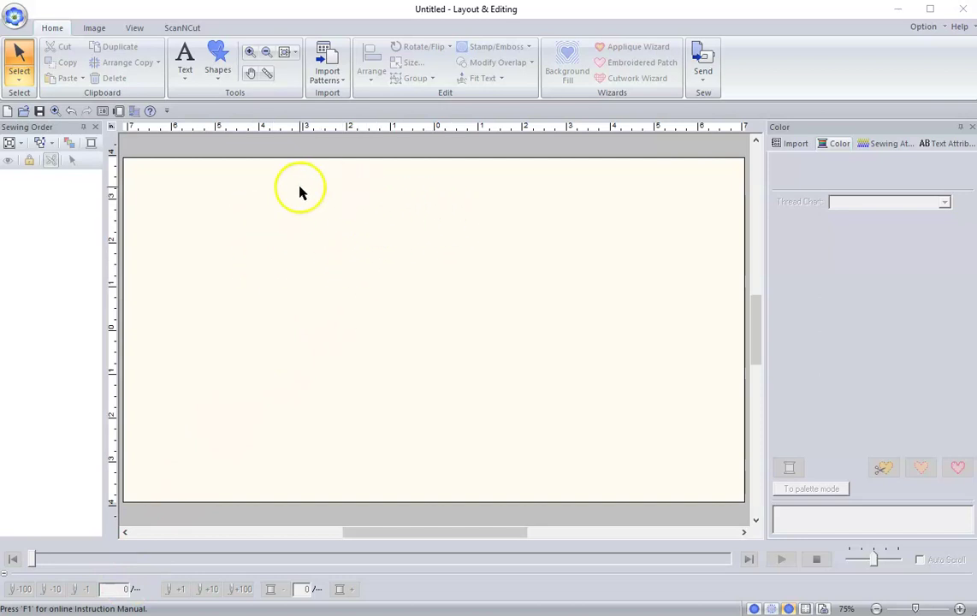
- Open the Import panel to list the available Lumberjack Life embroidery designs
{"action": "left_click", "coordinate": [791, 145]}
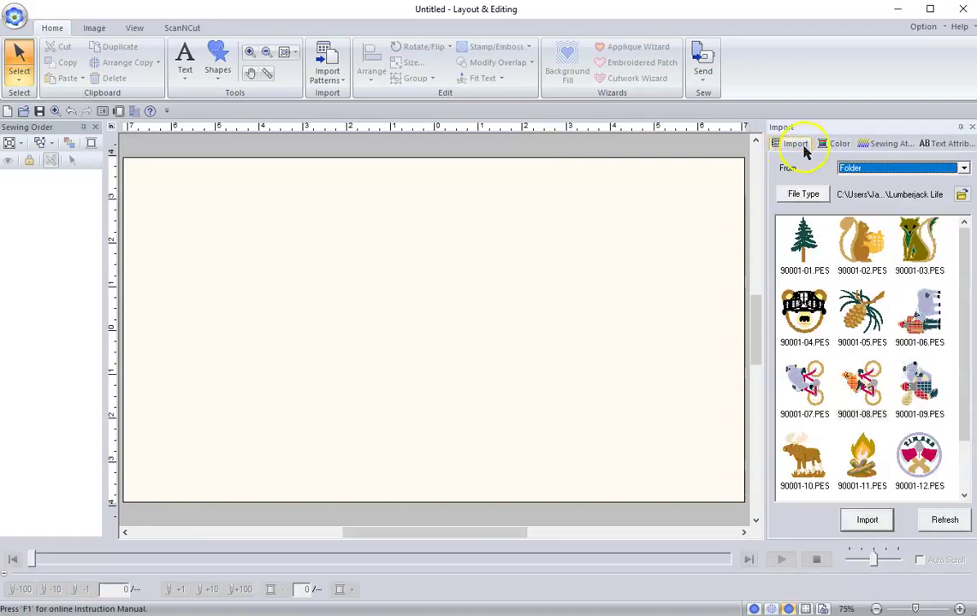
{"action": "left_click", "coordinate": [134, 31]}
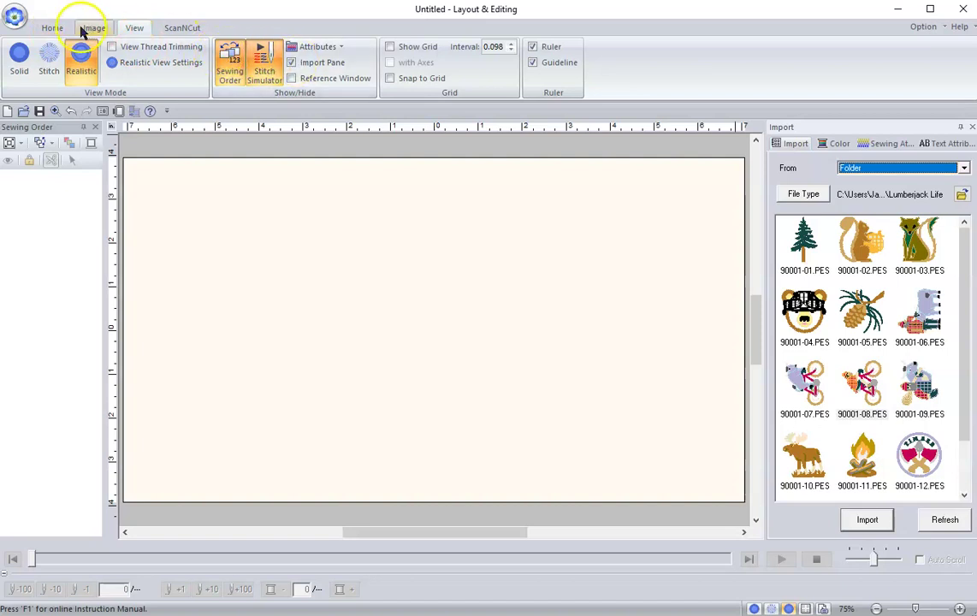
{"action": "left_click", "coordinate": [53, 28]}
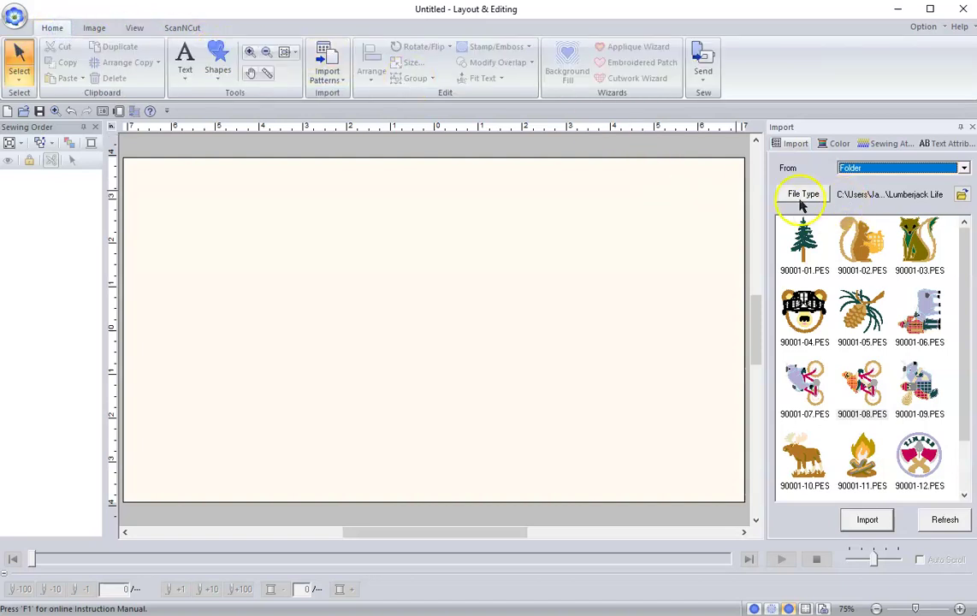
- Keep Folder as the import source and leave the Lumberjack Life folder unchanged
{"action": "left_click", "coordinate": [967, 170]}
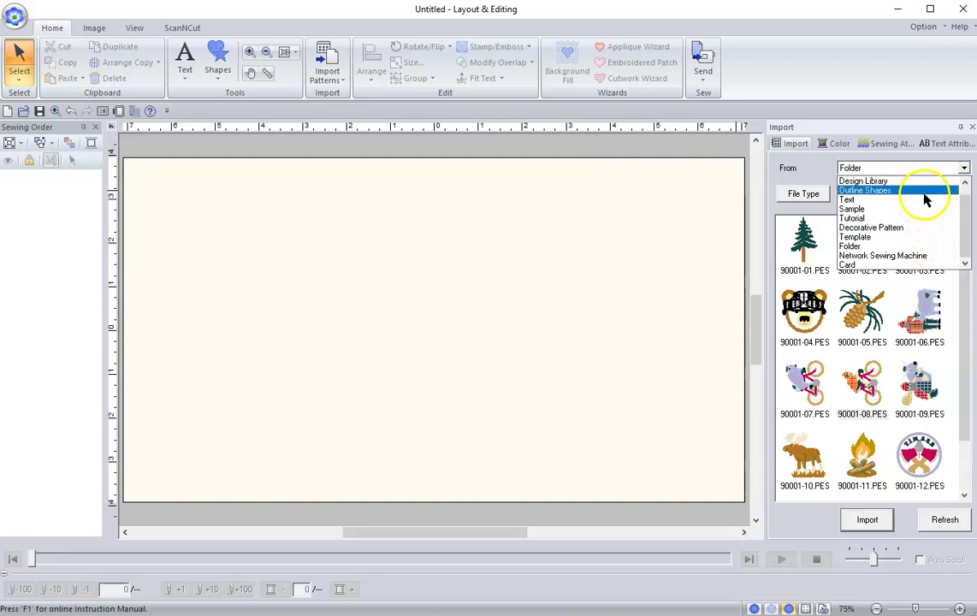
{"action": "left_click", "coordinate": [883, 248]}
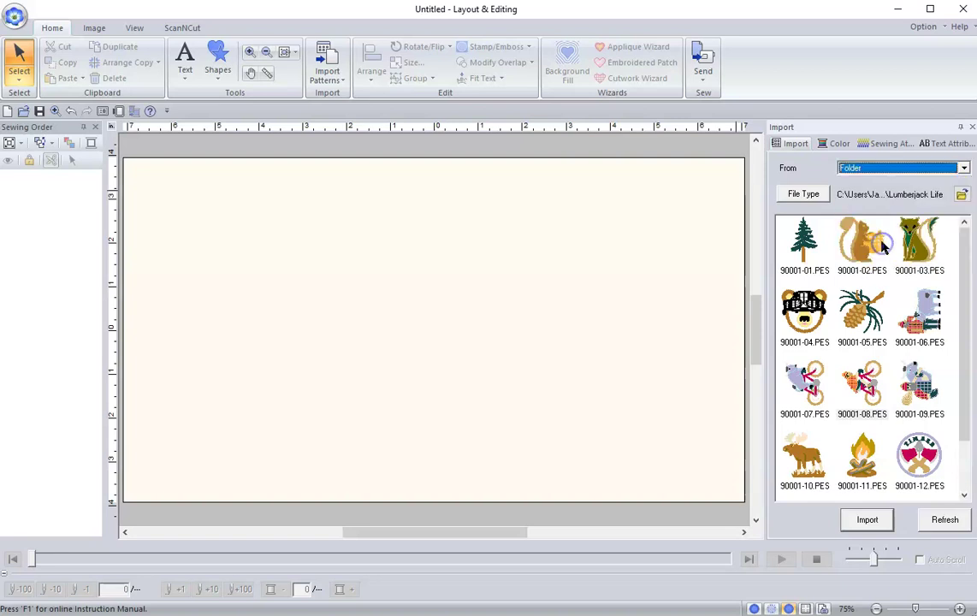
{"action": "left_click", "coordinate": [961, 196]}
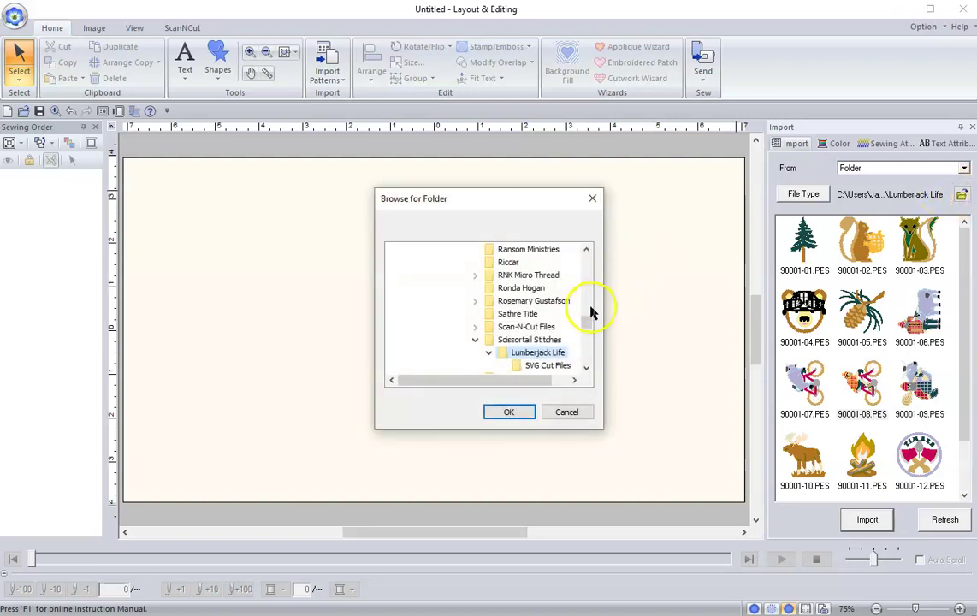
{"action": "mouse_move", "coordinate": [588, 323]}
{"action": "left_mouse_down"}
{"action": "mouse_move", "coordinate": [589, 302]}
{"action": "mouse_move", "coordinate": [587, 325]}
{"action": "left_mouse_up"}
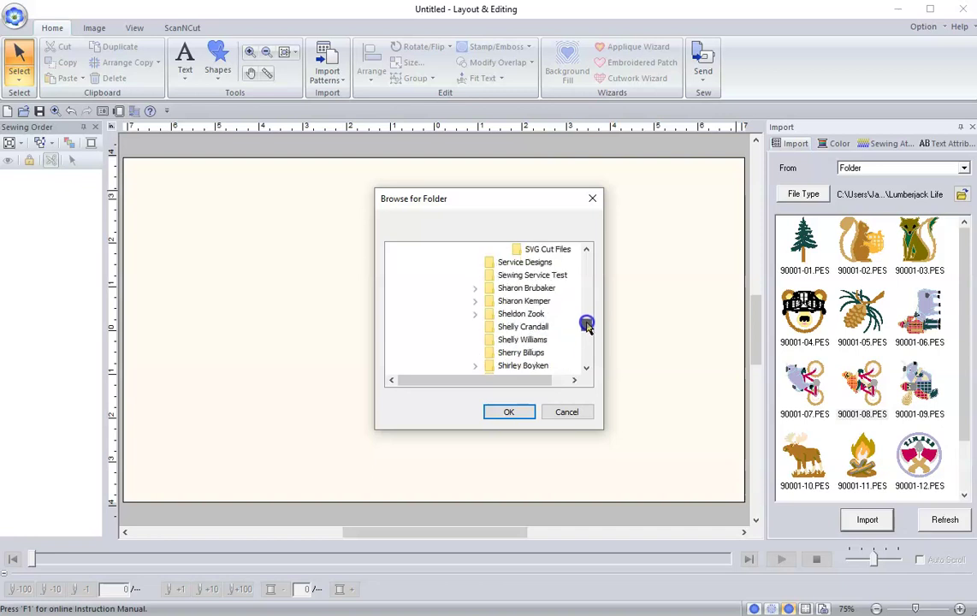
{"action": "left_click", "coordinate": [568, 412]}
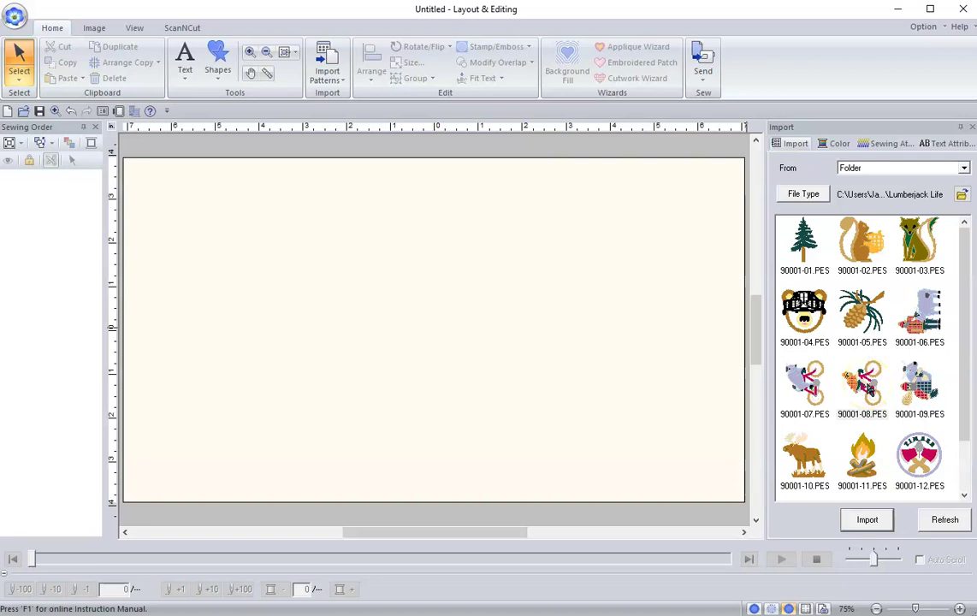
- Place 90001-08.PES upright on the layout, undoing a trial rotation, and show its thread colours
{"action": "left_click_drag", "start_coordinate": [864, 387], "coordinate": [436, 335]}
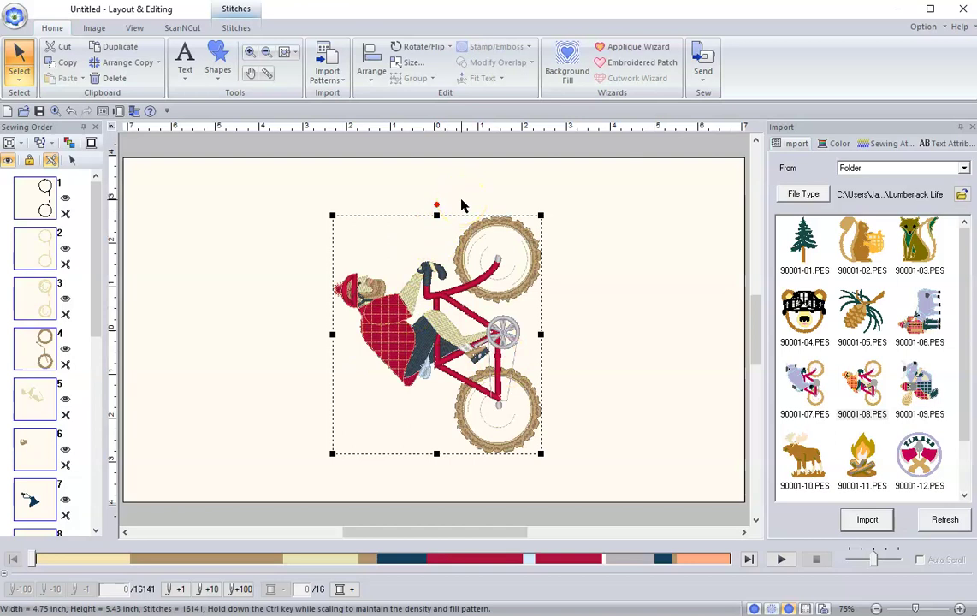
{"action": "left_click_drag", "start_coordinate": [436, 205], "coordinate": [584, 325]}
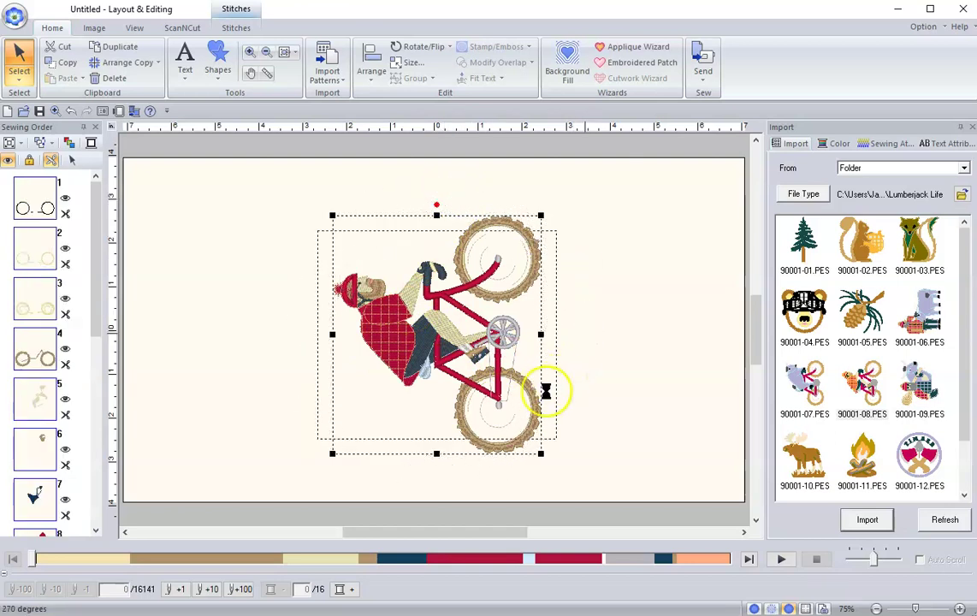
{"action": "key", "text": "ctrl+z"}
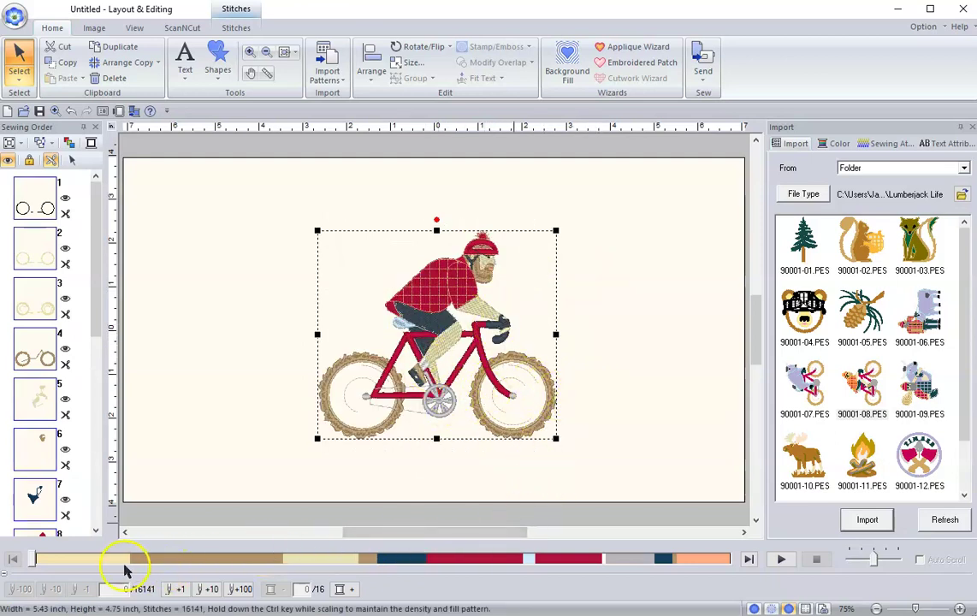
{"action": "left_click", "coordinate": [834, 146]}
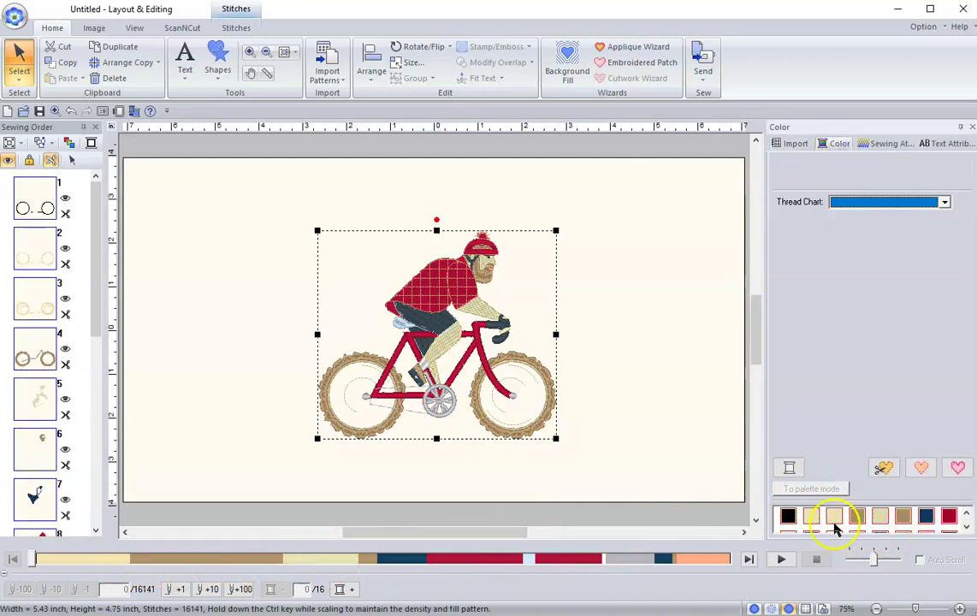
{"action": "left_click", "coordinate": [15, 19]}
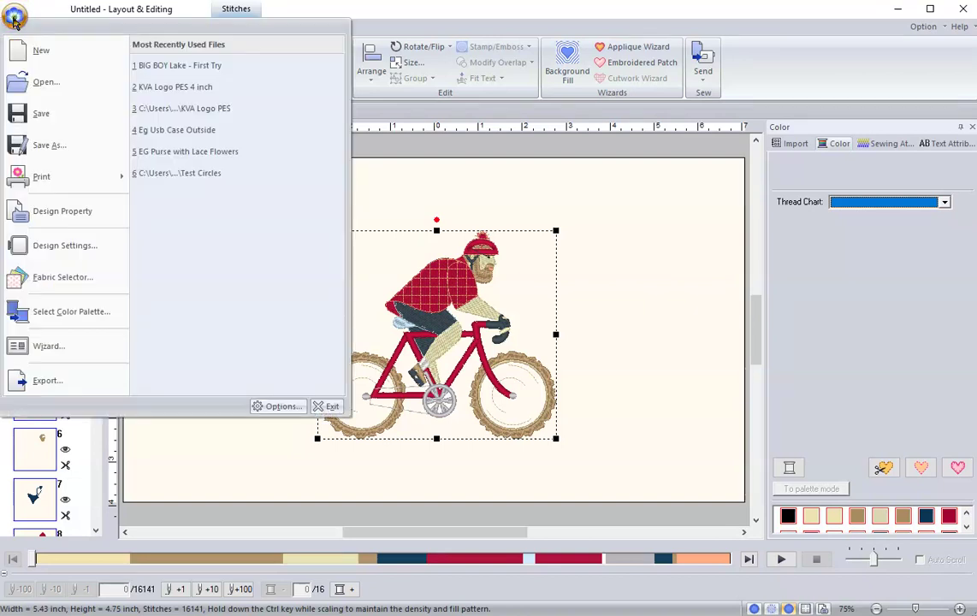
{"action": "left_click", "coordinate": [45, 210]}
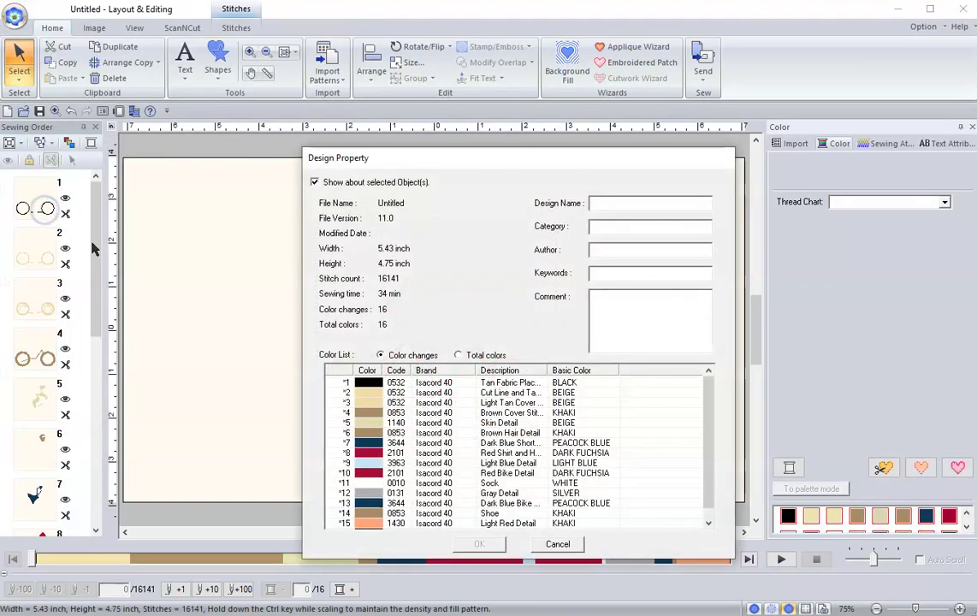
{"action": "left_click_drag", "start_coordinate": [710, 436], "coordinate": [709, 445]}
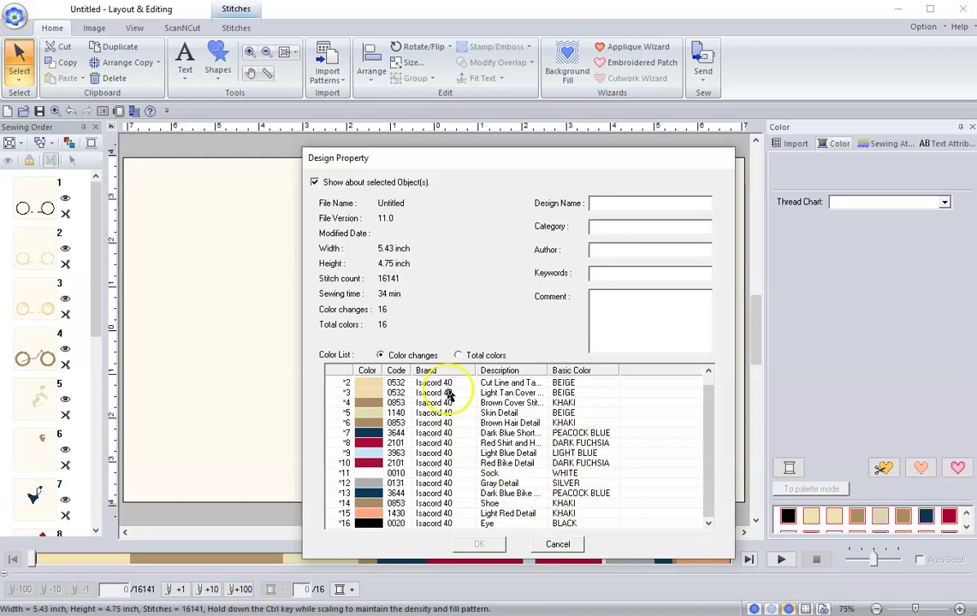
{"action": "left_click", "coordinate": [557, 544]}
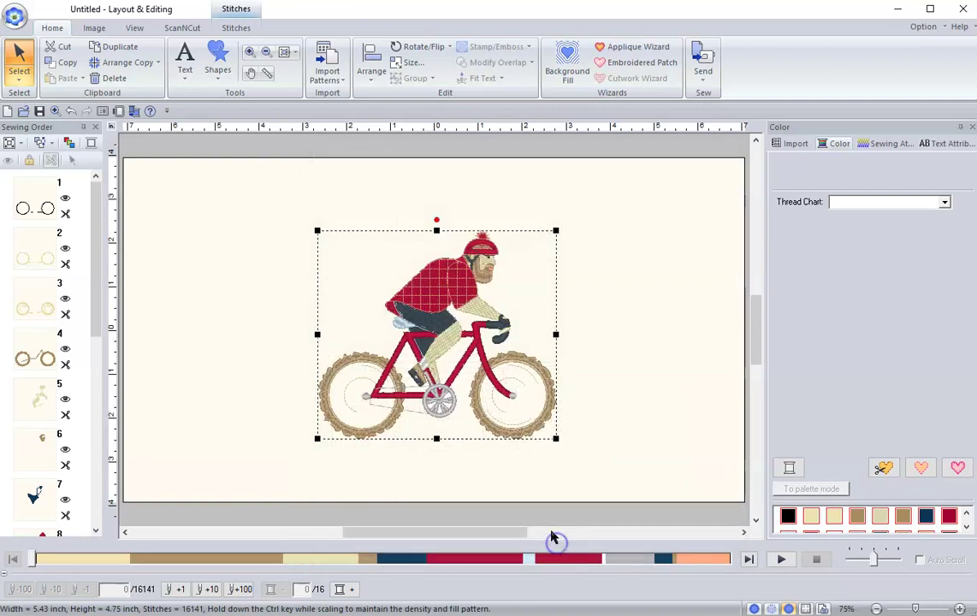
- Use Select Color Palette to switch the cyclist design's thread chart from Isacord to Floriani
{"action": "left_click", "coordinate": [15, 17]}
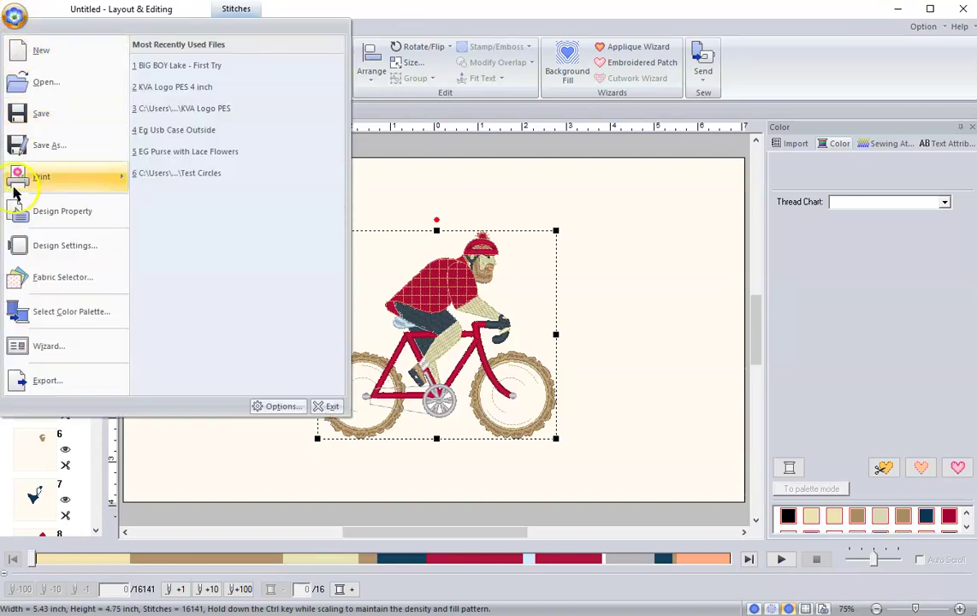
{"action": "left_click", "coordinate": [75, 318]}
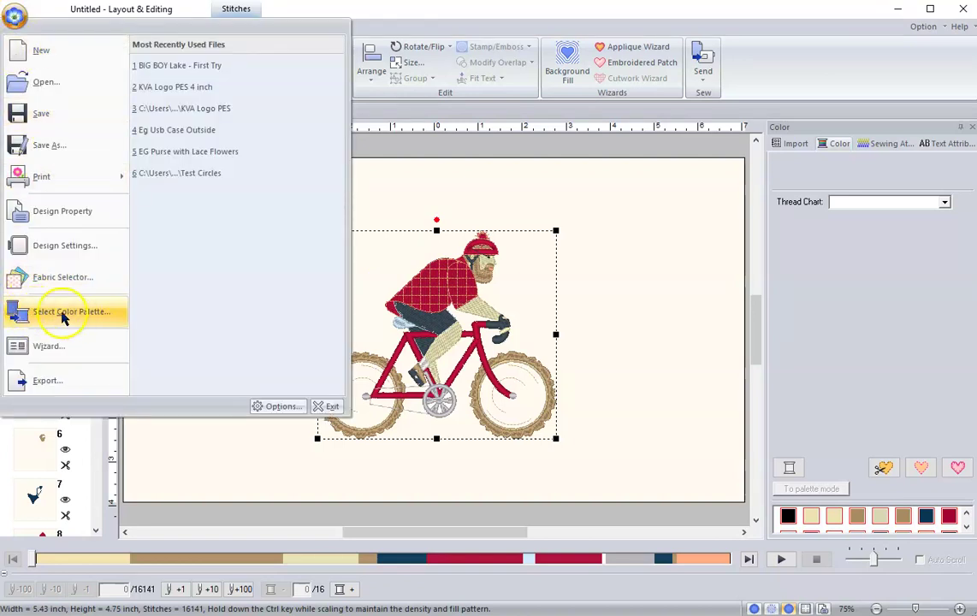
{"action": "left_click", "coordinate": [60, 317]}
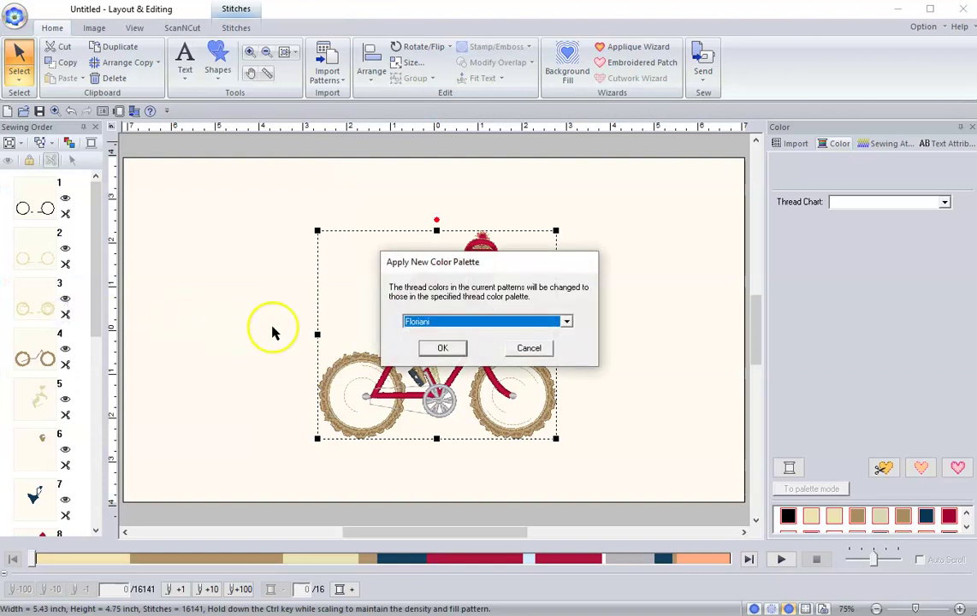
{"action": "left_click", "coordinate": [566, 324]}
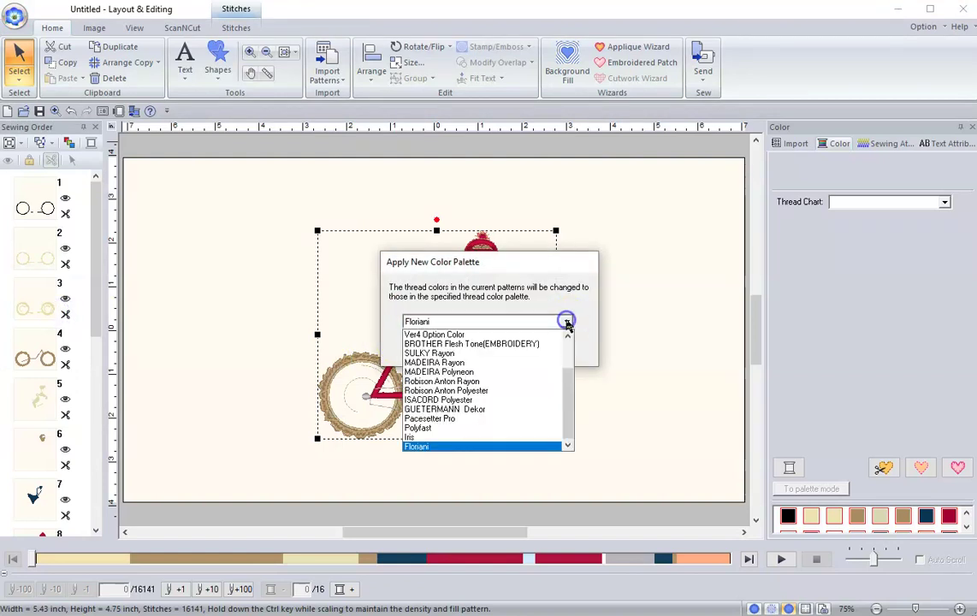
{"action": "left_click_drag", "start_coordinate": [570, 399], "coordinate": [569, 370]}
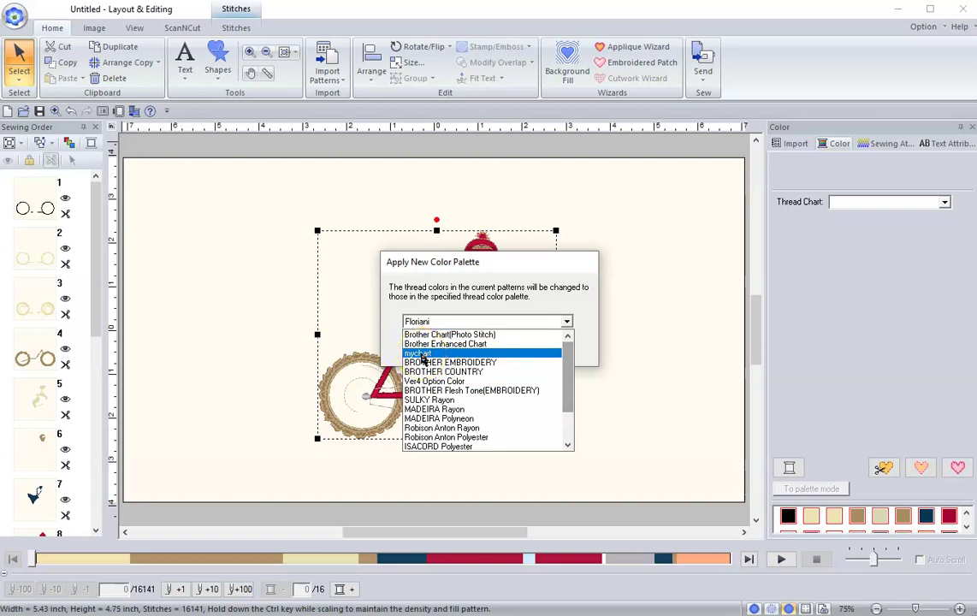
{"action": "left_click_drag", "start_coordinate": [422, 360], "coordinate": [573, 363]}
{"action": "left_click_drag", "start_coordinate": [571, 360], "coordinate": [571, 393]}
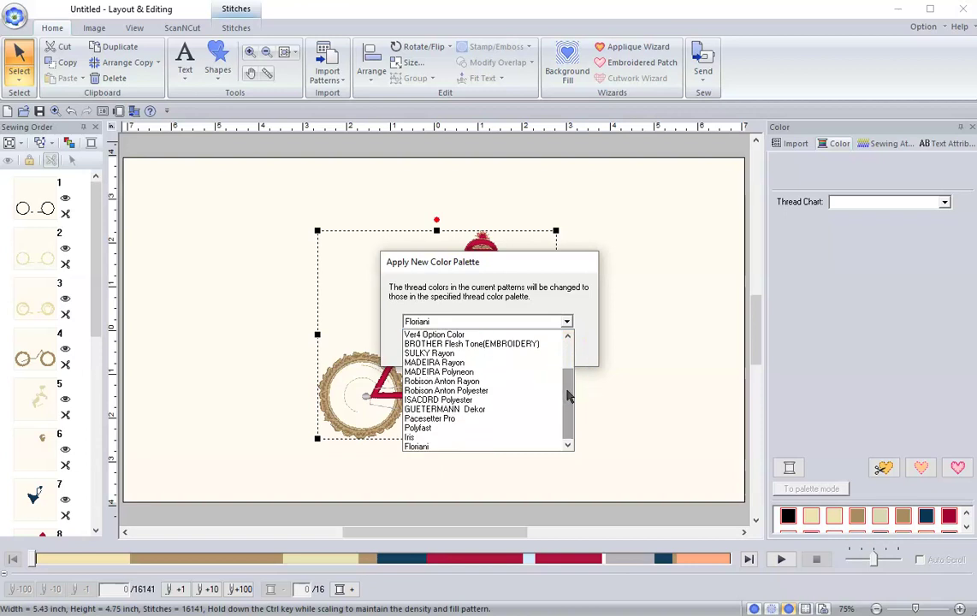
{"action": "left_click_drag", "start_coordinate": [471, 447], "coordinate": [418, 447]}
{"action": "left_click", "coordinate": [443, 349]}
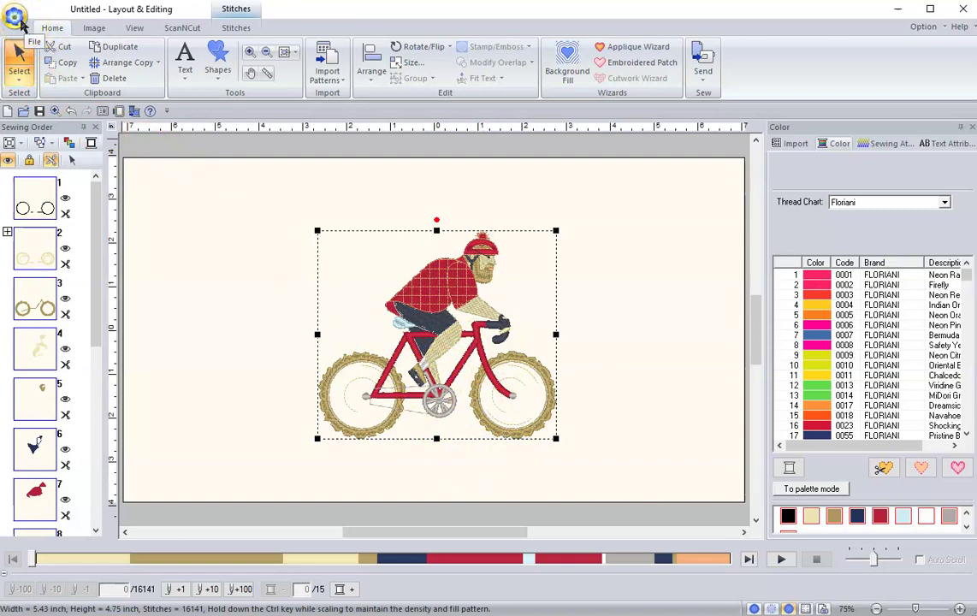
{"action": "left_click", "coordinate": [21, 23]}
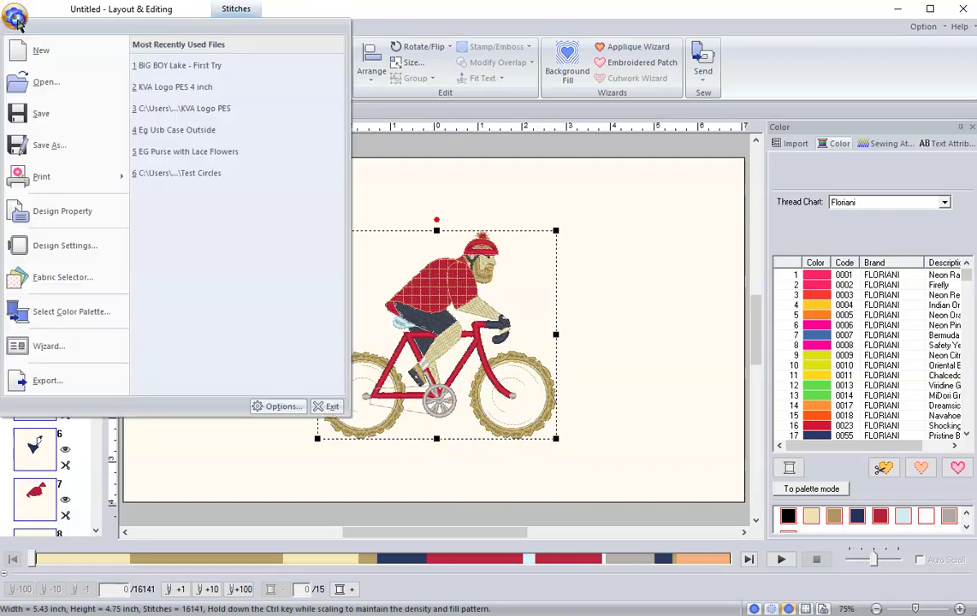
{"action": "left_click", "coordinate": [49, 214]}
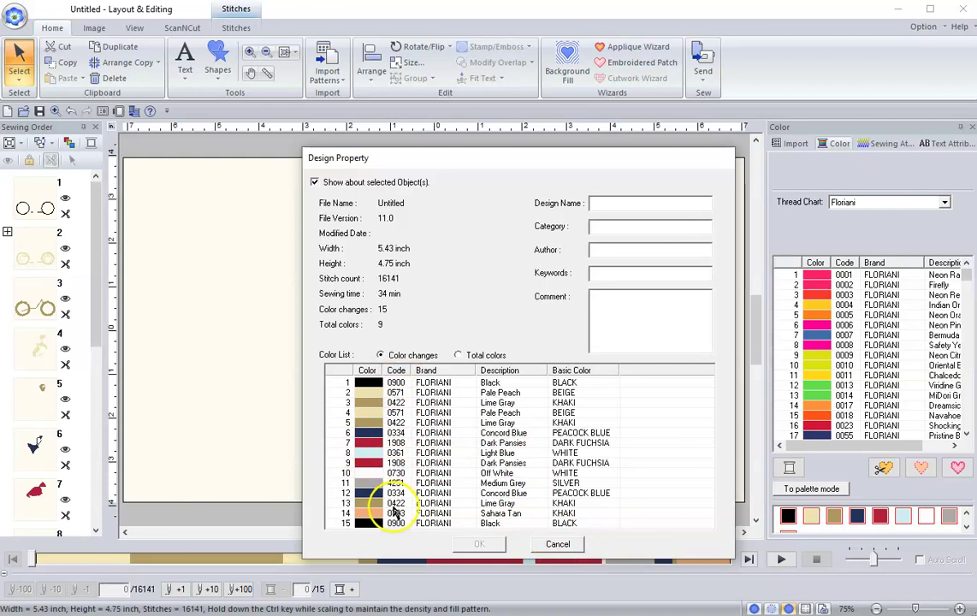
{"action": "left_click", "coordinate": [558, 545]}
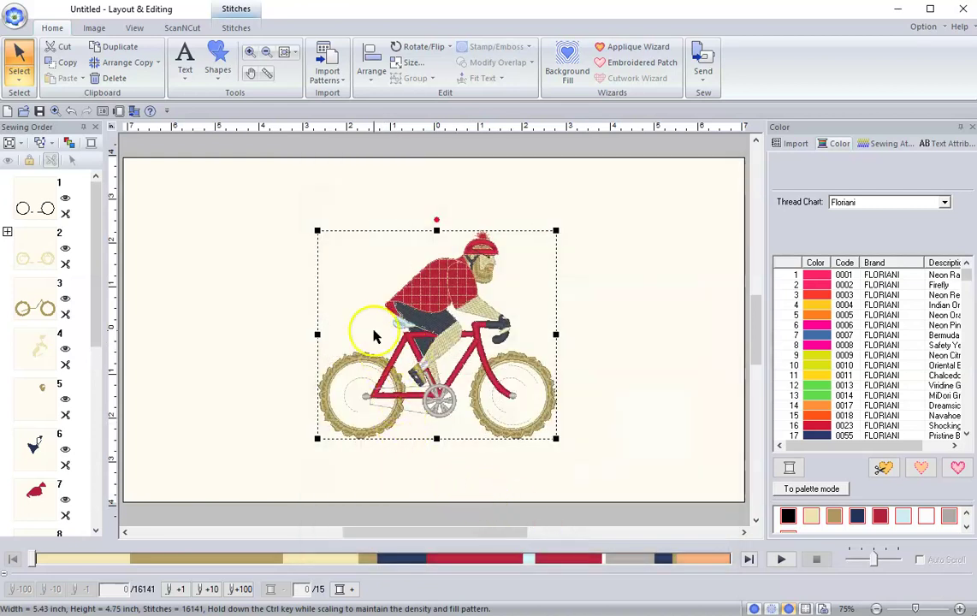
- Tick Color changes in Print Setup and preview the cyclist design's letter-size printout
{"action": "left_click", "coordinate": [15, 16]}
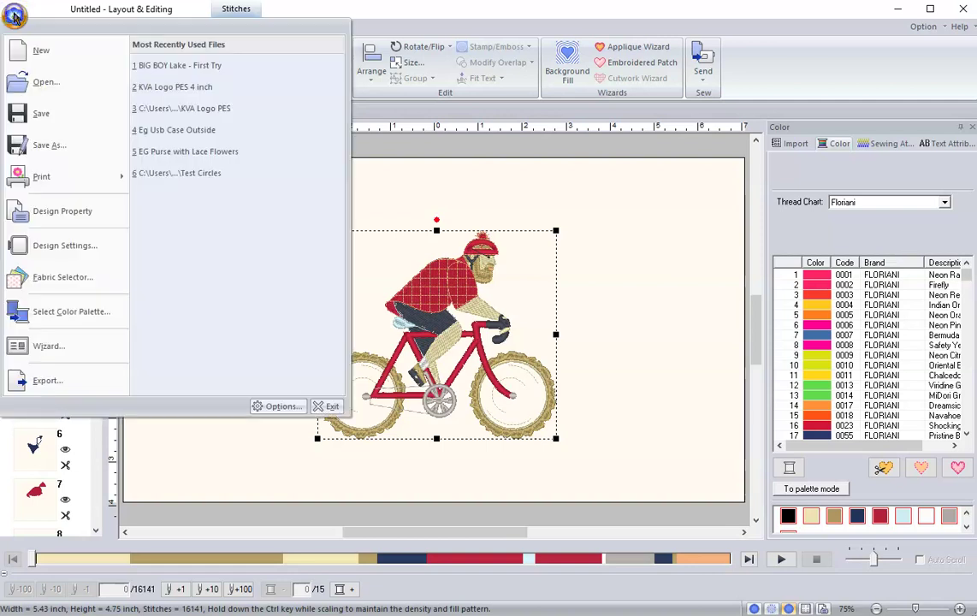
{"action": "mouse_move", "coordinate": [47, 185]}
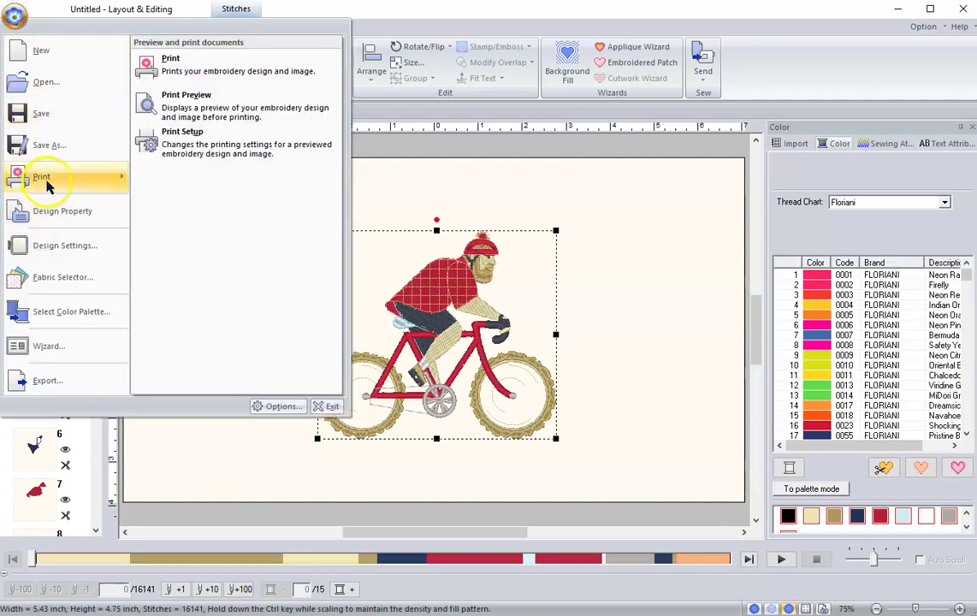
{"action": "left_click", "coordinate": [184, 147]}
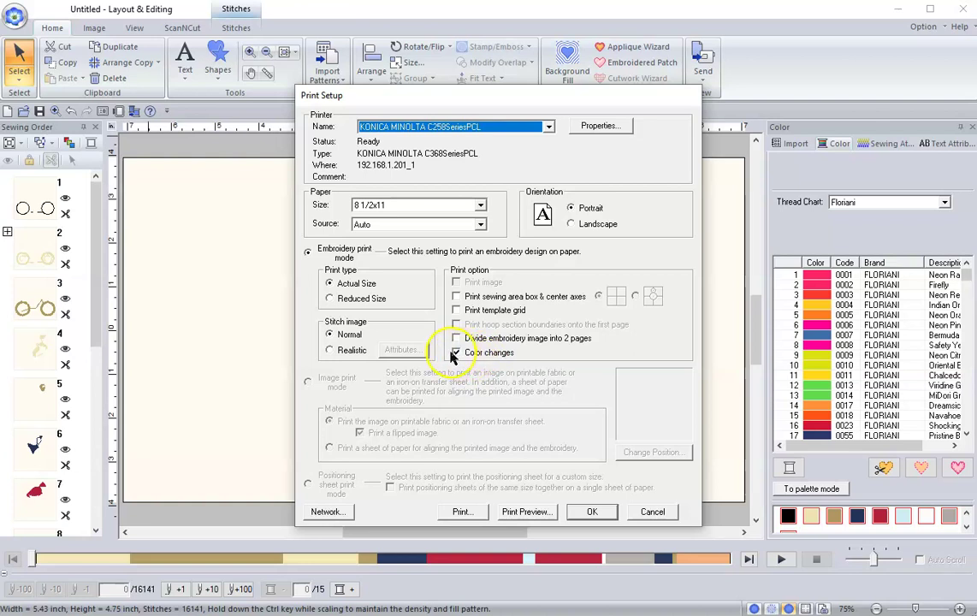
{"action": "left_click", "coordinate": [456, 352]}
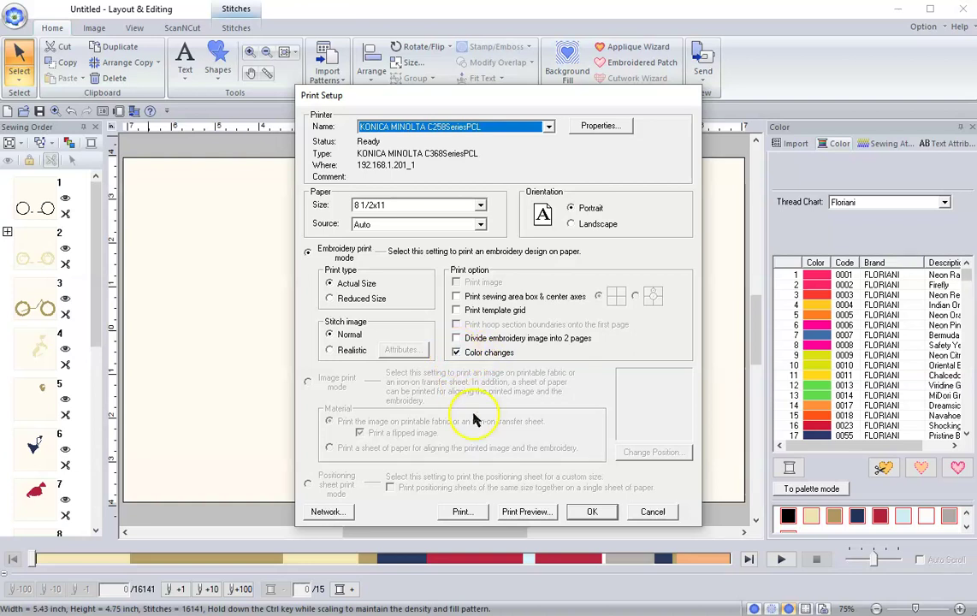
{"action": "left_click", "coordinate": [524, 511]}
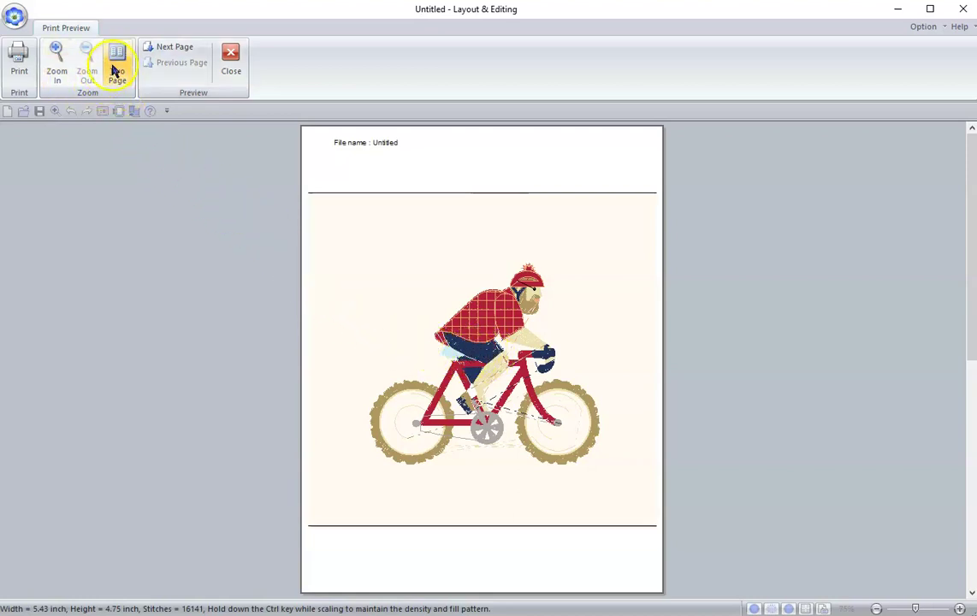
- Zoom into the 15-entry Floriani colour-order page, then close the preview and Print Setup
{"action": "left_click", "coordinate": [159, 49]}
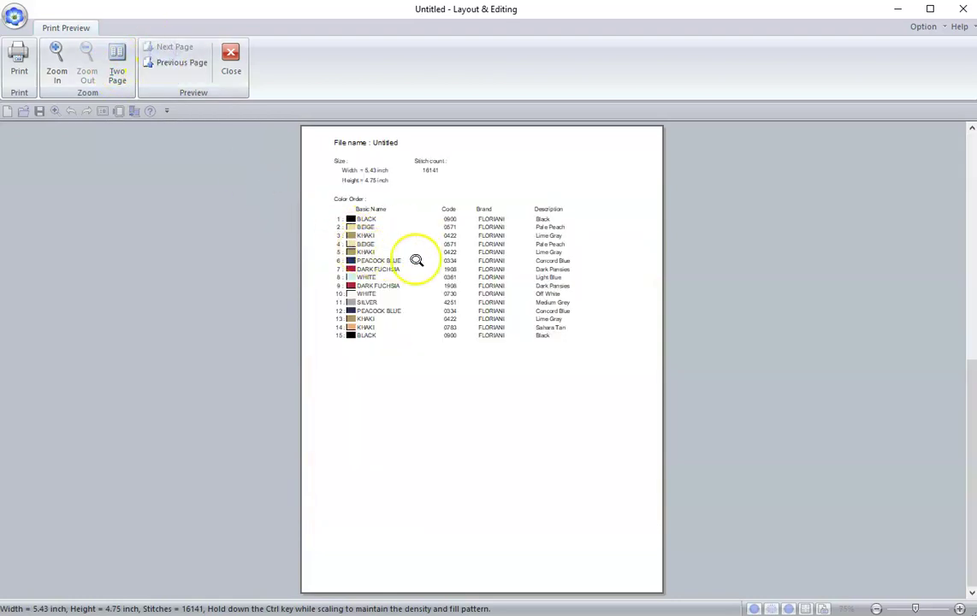
{"action": "left_click", "coordinate": [54, 63]}
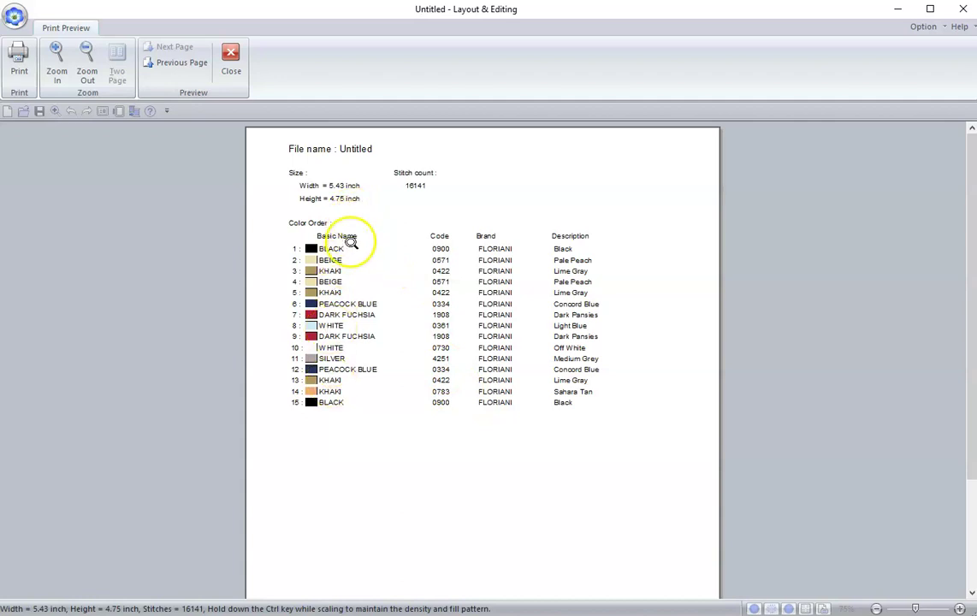
{"action": "left_click", "coordinate": [236, 77]}
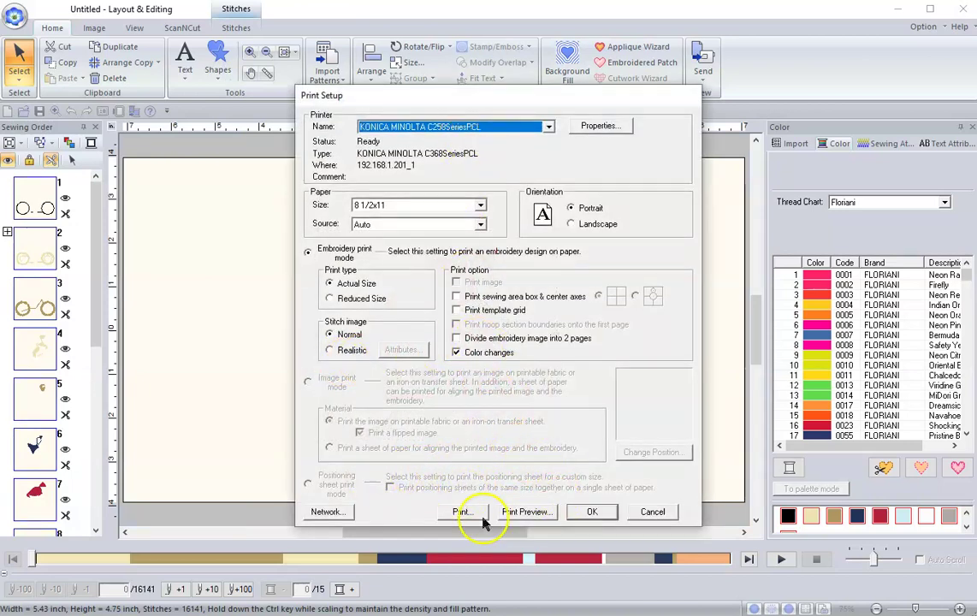
{"action": "left_click", "coordinate": [649, 514]}
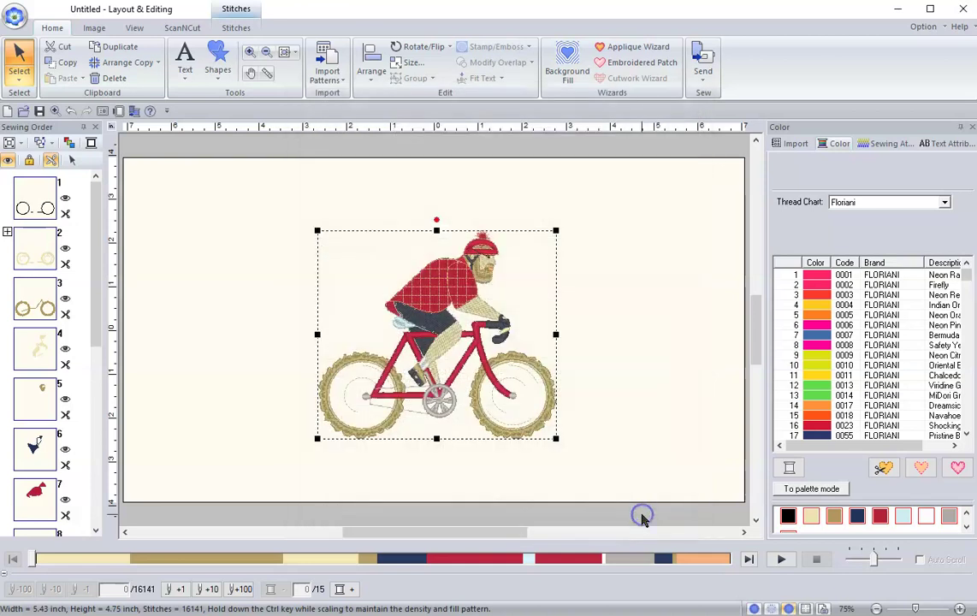